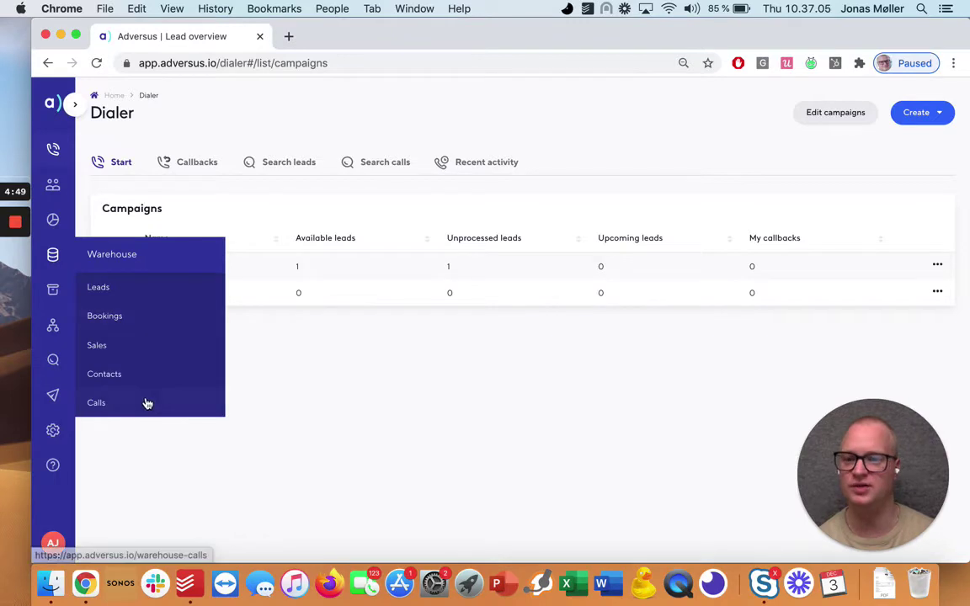
- Open the Calls list in the Warehouse and check how many calls it shows
{"action": "left_click", "coordinate": [143, 404]}
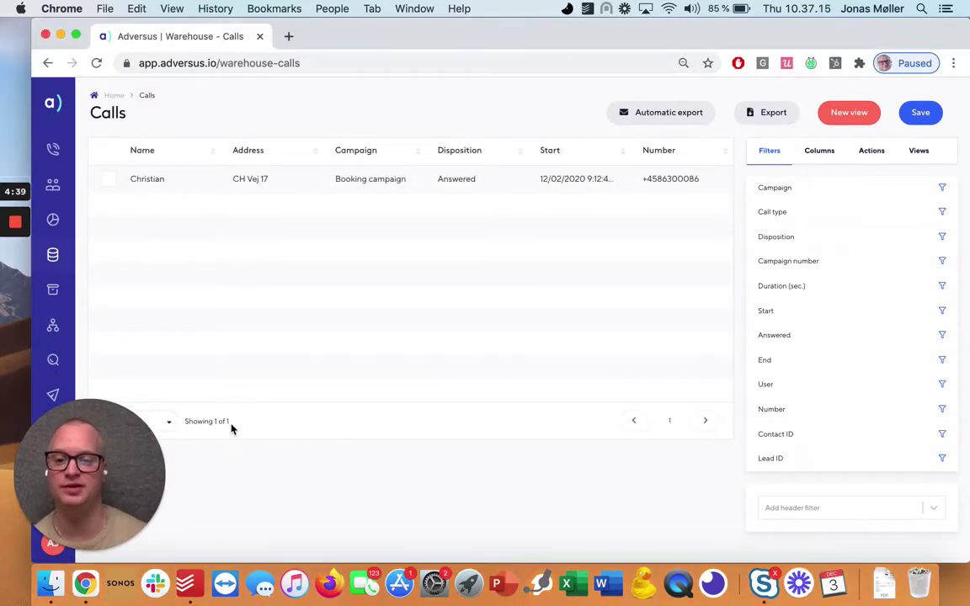
{"action": "left_click_drag", "start_coordinate": [232, 429], "coordinate": [213, 422]}
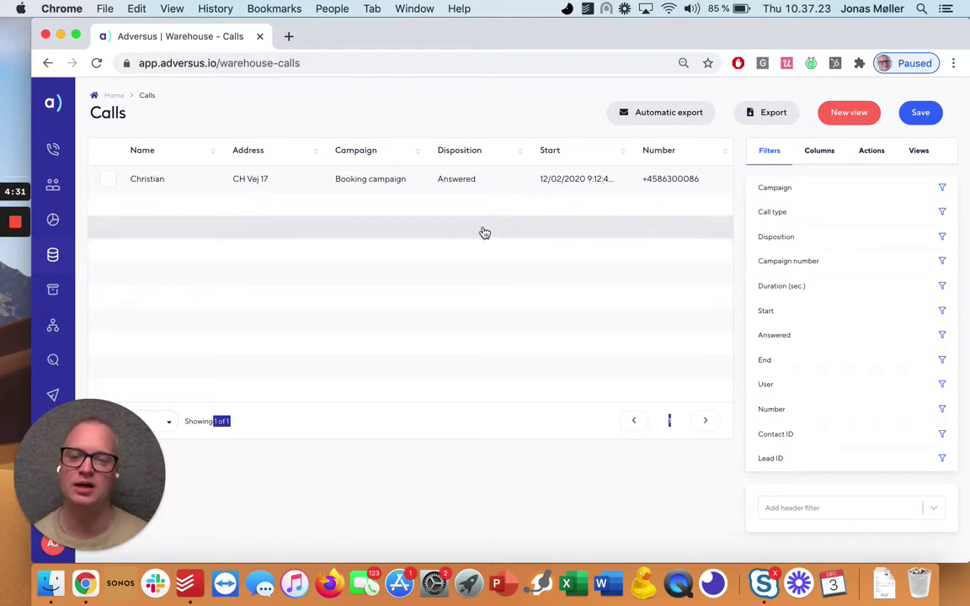
{"action": "left_click", "coordinate": [408, 434]}
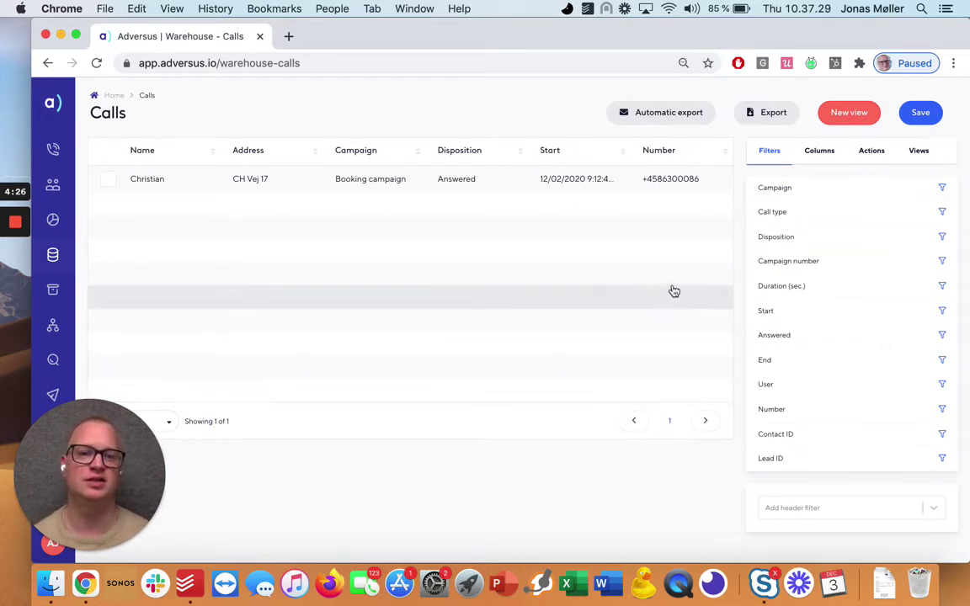
- Add a Campaign filter criterion that limits the calls to Booking campaign
{"action": "left_click", "coordinate": [786, 192]}
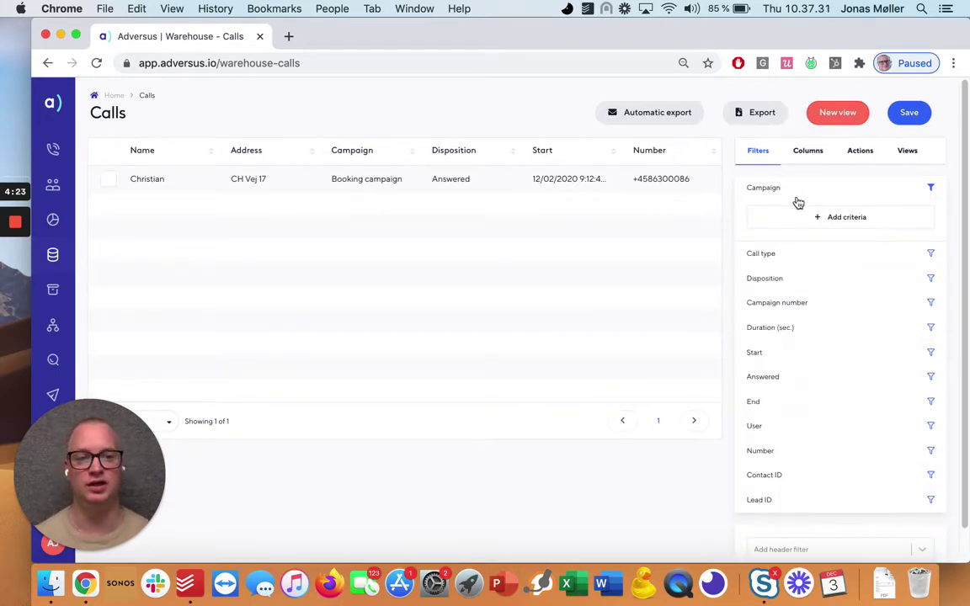
{"action": "left_click", "coordinate": [804, 219]}
{"action": "left_click", "coordinate": [808, 221]}
{"action": "left_click", "coordinate": [796, 242]}
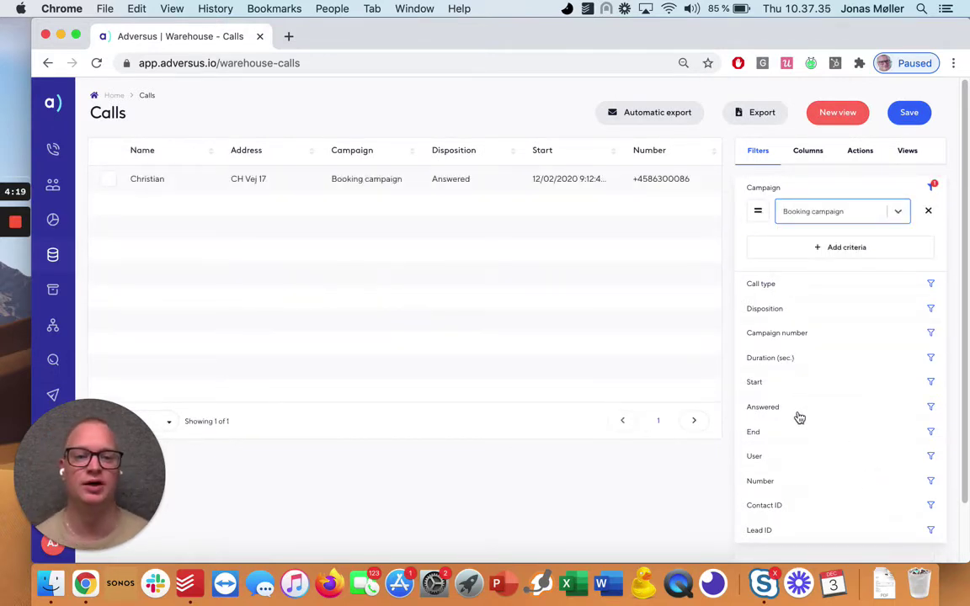
- Add a Duration filter criterion for calls longer than 15 seconds
{"action": "left_click", "coordinate": [784, 358]}
{"action": "left_click", "coordinate": [775, 387]}
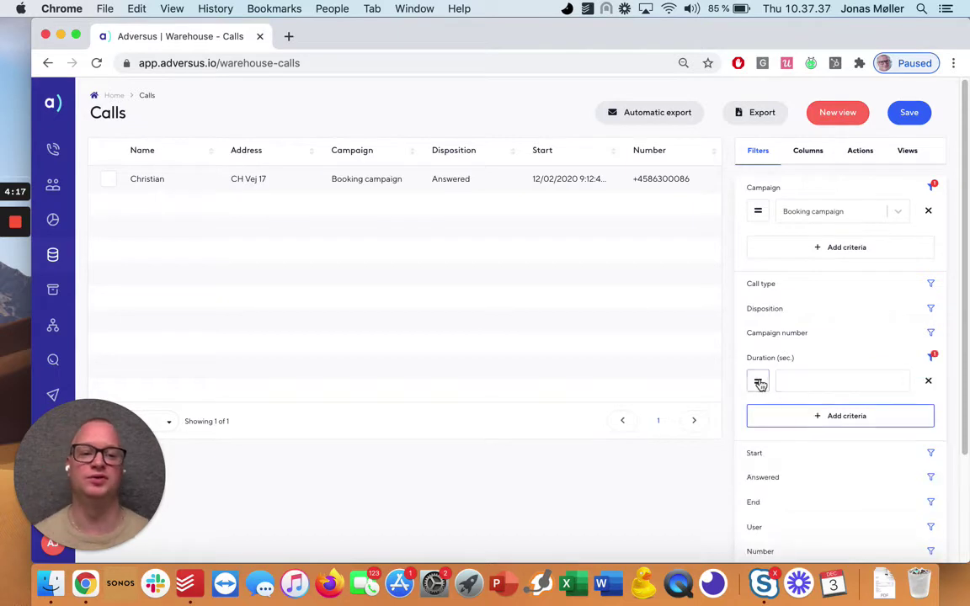
{"action": "left_click", "coordinate": [757, 381]}
{"action": "left_click", "coordinate": [784, 445]}
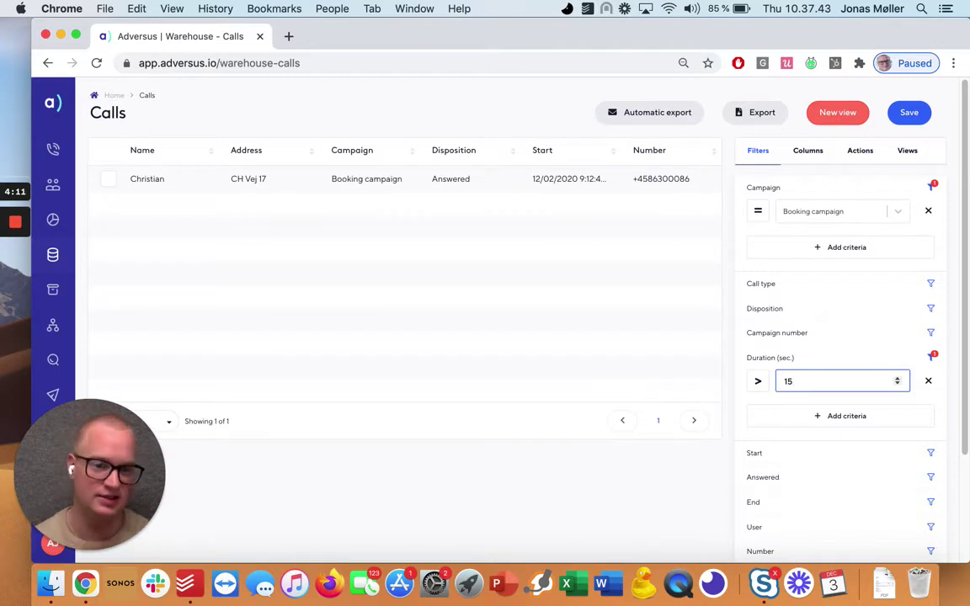
- Add a Start filter criterion using the quick range Yesterday
{"action": "scroll", "coordinate": [799, 468], "scroll_direction": "down", "scroll_amount": 2}
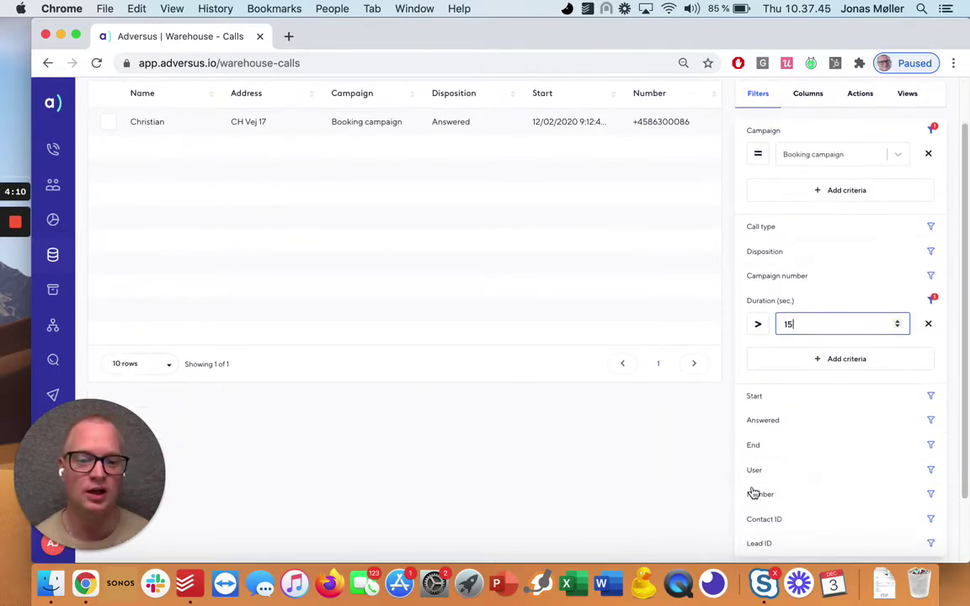
{"action": "left_click", "coordinate": [810, 400]}
{"action": "left_click", "coordinate": [818, 424]}
{"action": "left_click", "coordinate": [818, 421]}
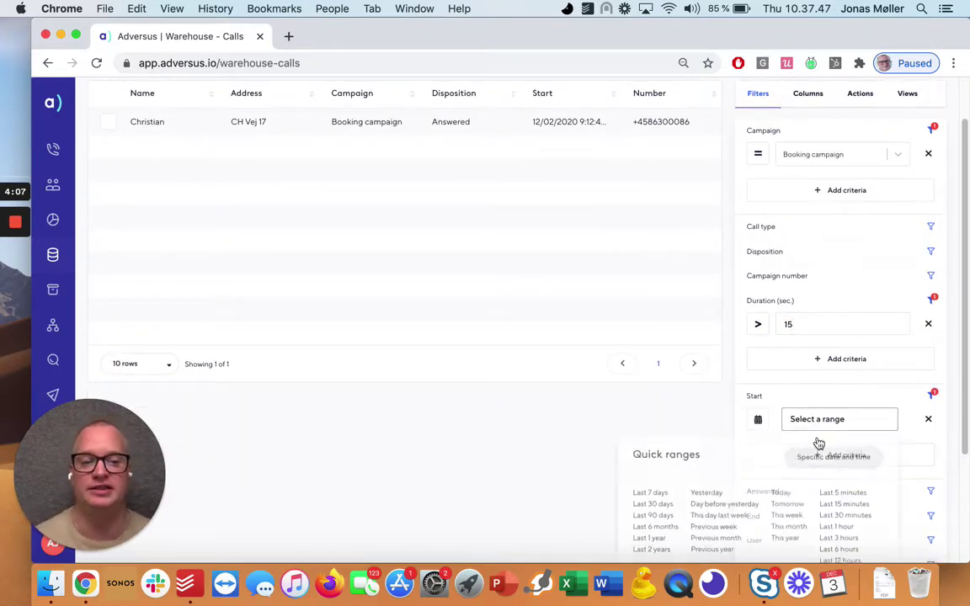
{"action": "left_click", "coordinate": [706, 495]}
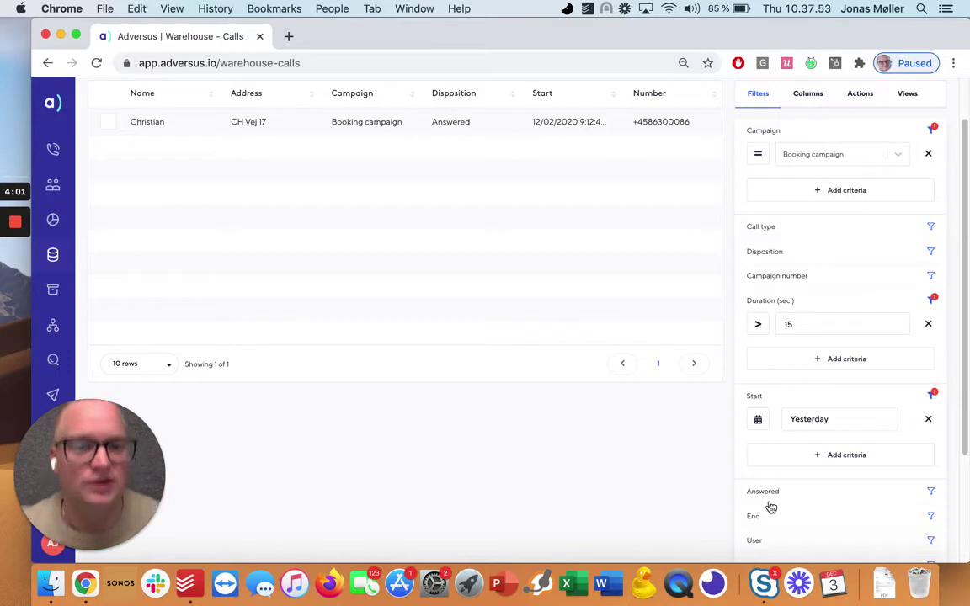
- Add a header filter on Name and set it equal to the listed contact's first name
{"action": "scroll", "coordinate": [804, 508], "scroll_direction": "down", "scroll_amount": 2}
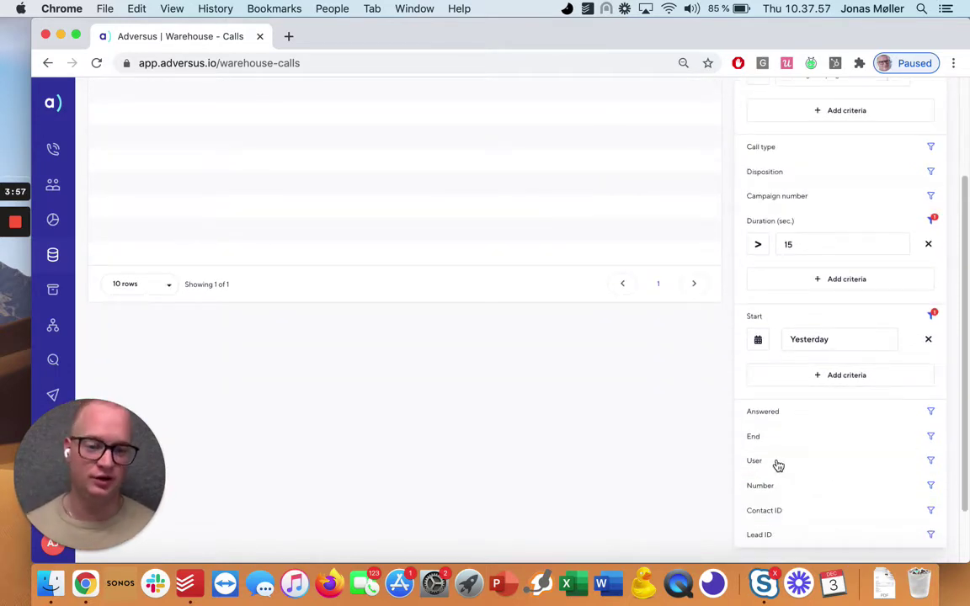
{"action": "scroll", "coordinate": [784, 482], "scroll_direction": "up", "scroll_amount": 1}
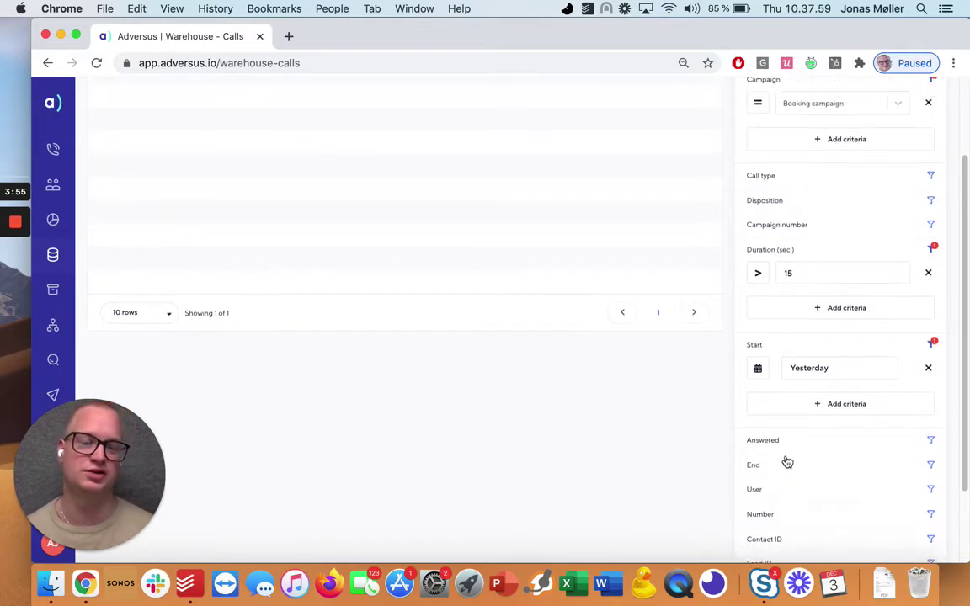
{"action": "scroll", "coordinate": [783, 459], "scroll_direction": "up", "scroll_amount": 3}
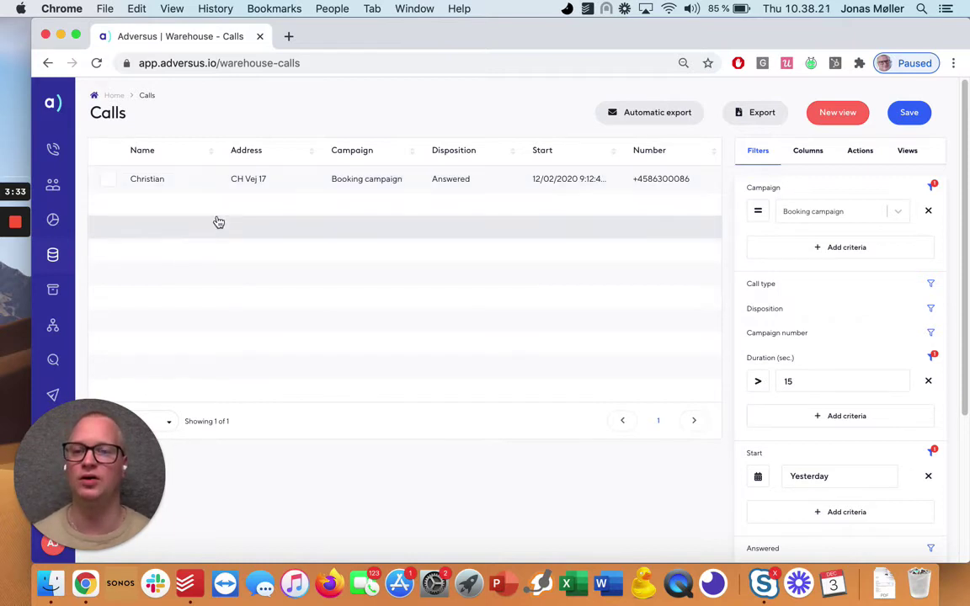
{"action": "scroll", "coordinate": [732, 320], "scroll_direction": "down", "scroll_amount": 5}
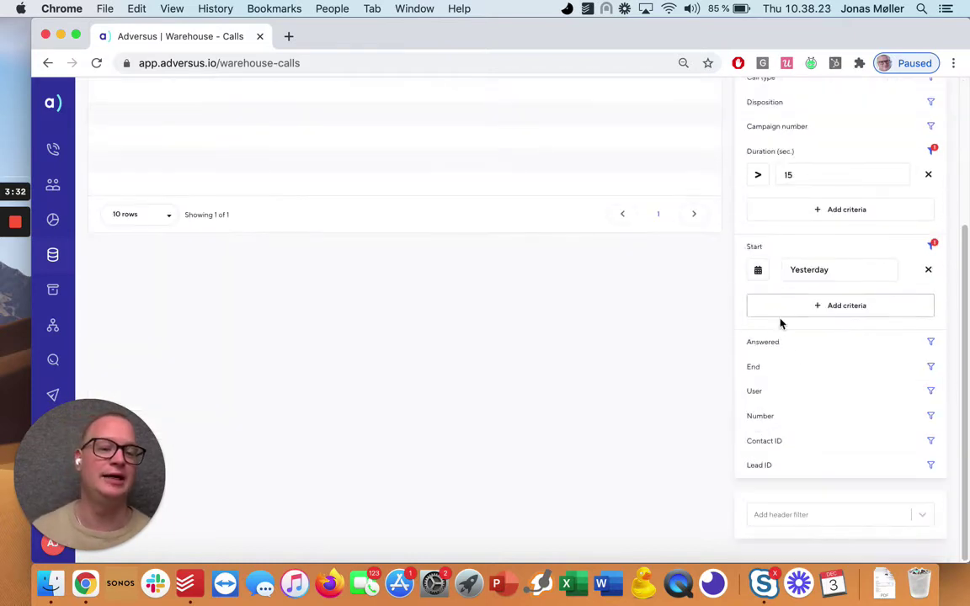
{"action": "left_click", "coordinate": [795, 515]}
{"action": "left_click", "coordinate": [764, 395]}
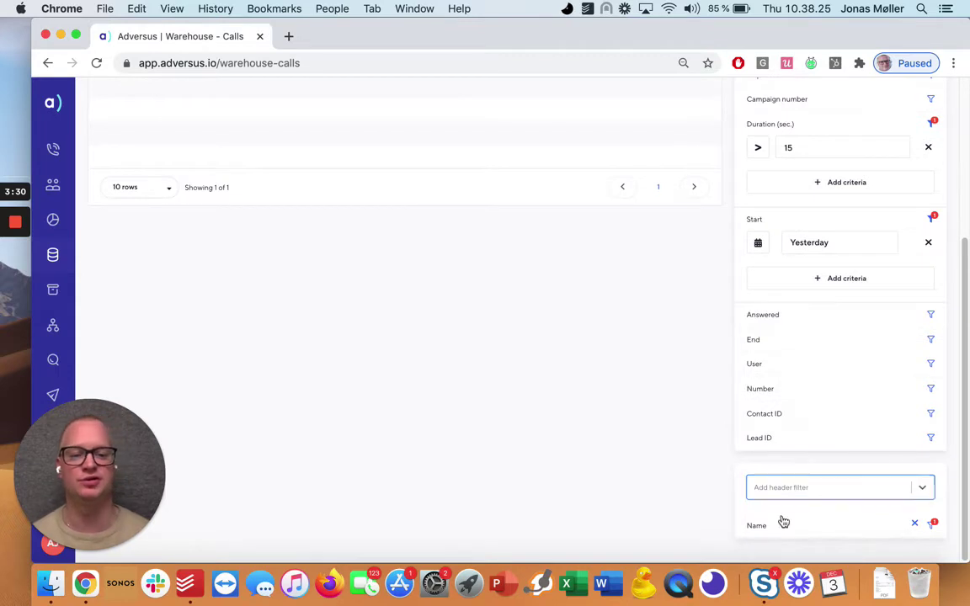
{"action": "left_click", "coordinate": [792, 478]}
{"action": "type", "text": "C"}
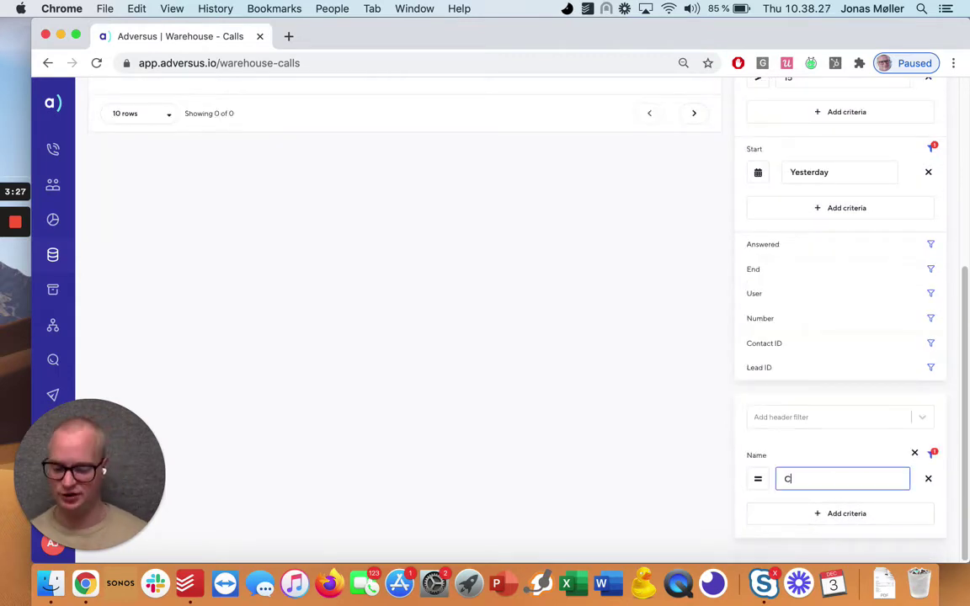
{"action": "type", "text": "hristi"}
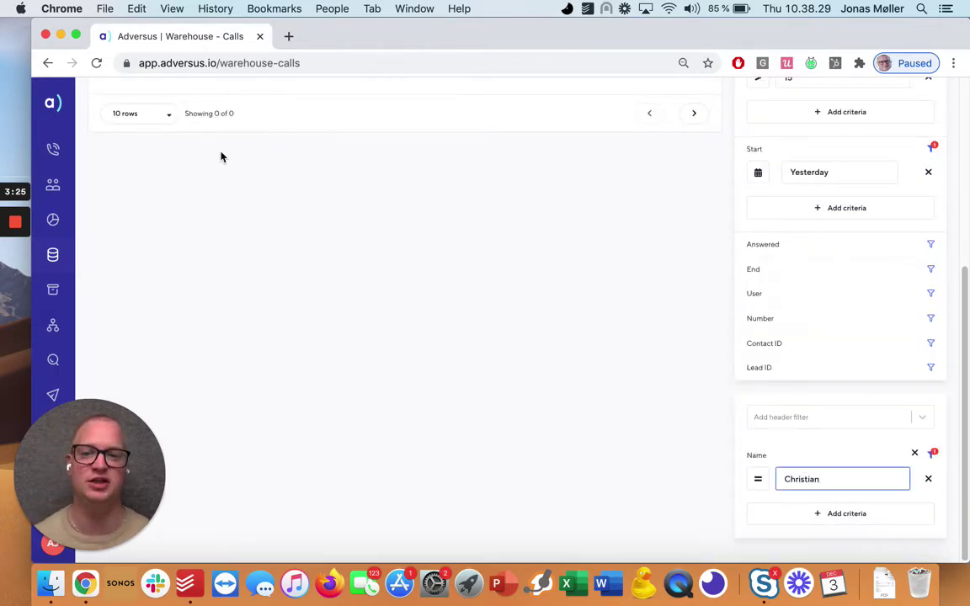
{"action": "type", "text": "an"}
- Remove the Number column from the calls table
{"action": "scroll", "coordinate": [292, 301], "scroll_direction": "up", "scroll_amount": 5}
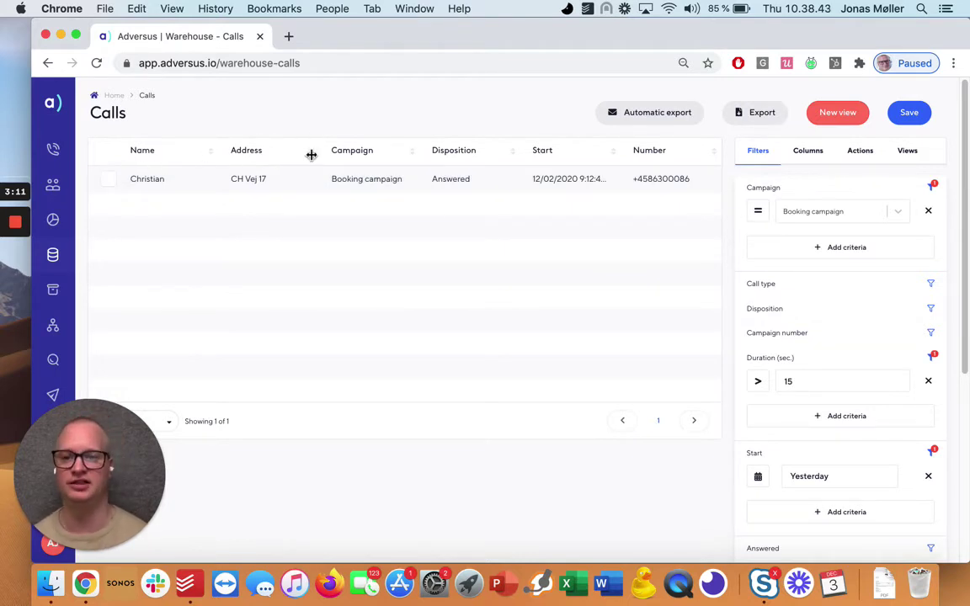
{"action": "left_click", "coordinate": [806, 157]}
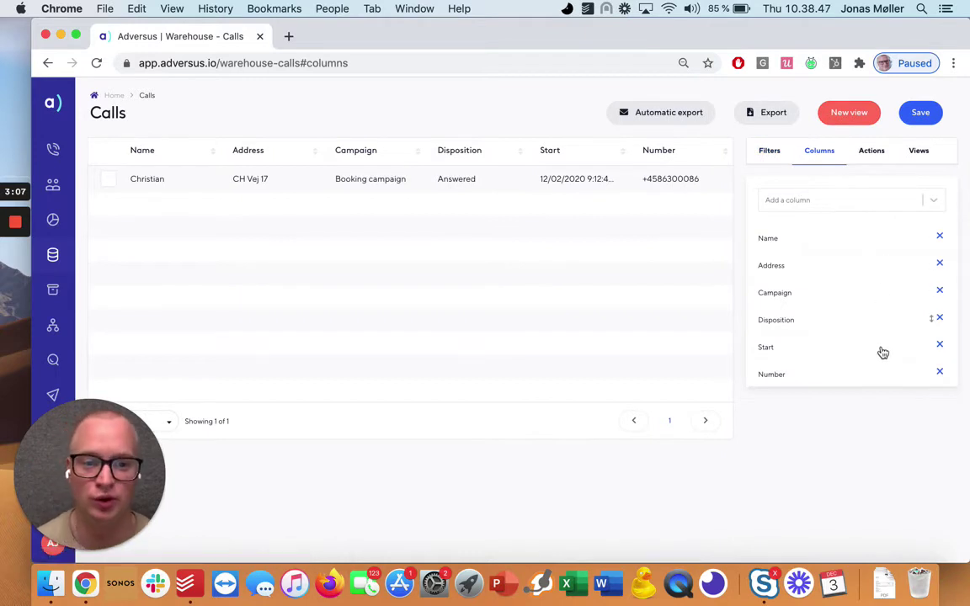
{"action": "left_click", "coordinate": [940, 371]}
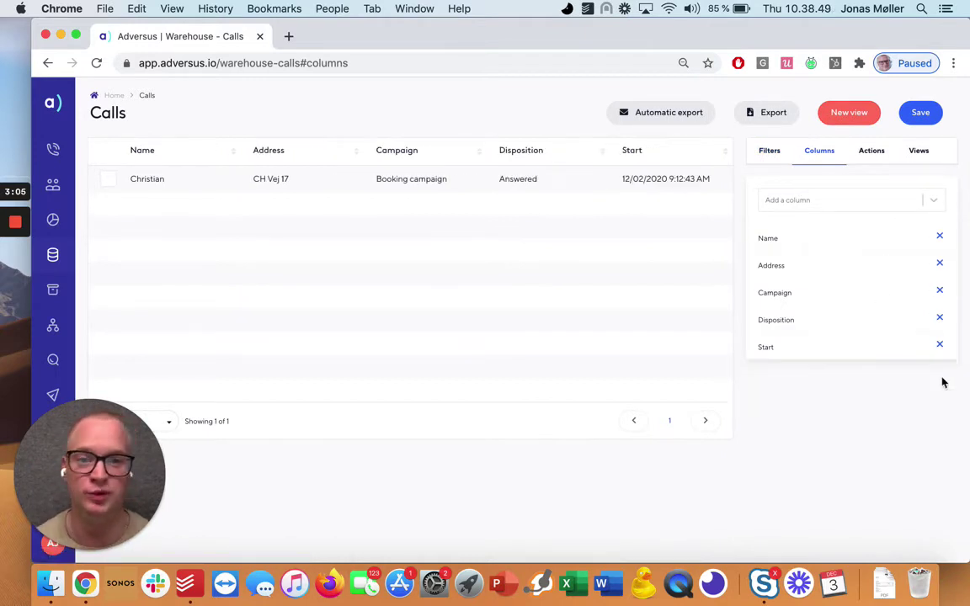
- Add the Lastname field as a column and move it directly after the Name column
{"action": "left_click", "coordinate": [853, 201]}
{"action": "scroll", "coordinate": [830, 357], "scroll_direction": "down", "scroll_amount": 2}
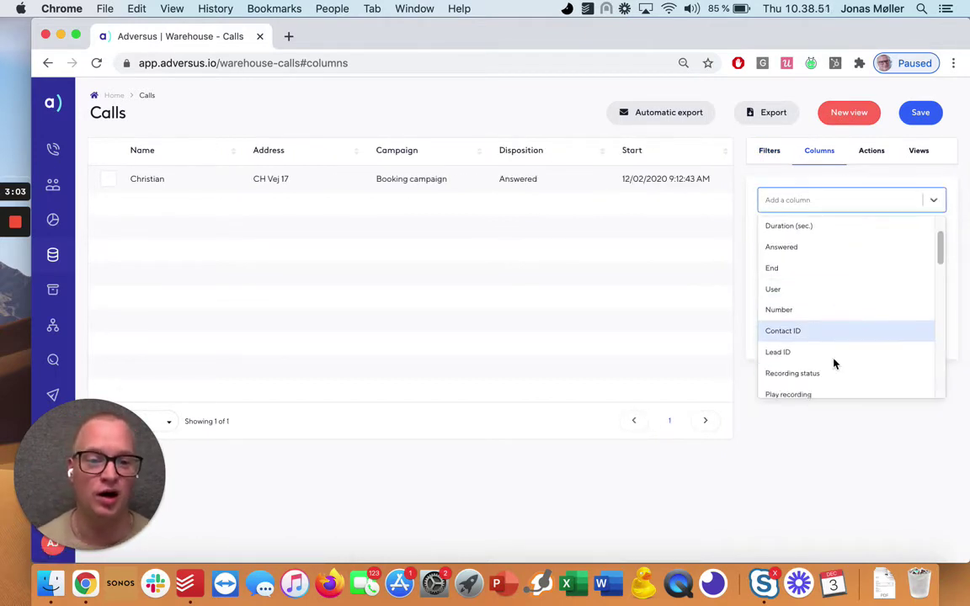
{"action": "scroll", "coordinate": [834, 363], "scroll_direction": "down", "scroll_amount": 3}
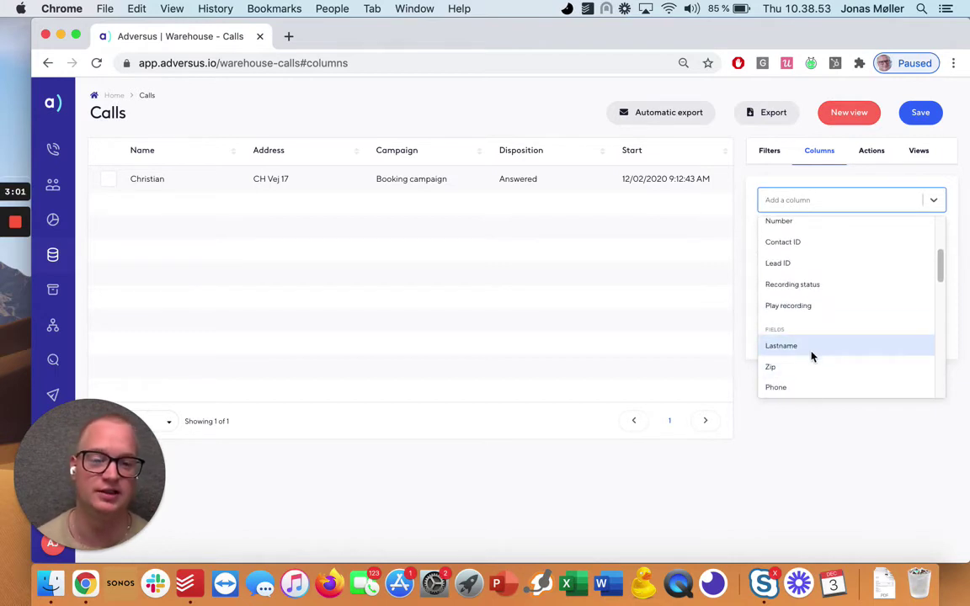
{"action": "left_click", "coordinate": [802, 354]}
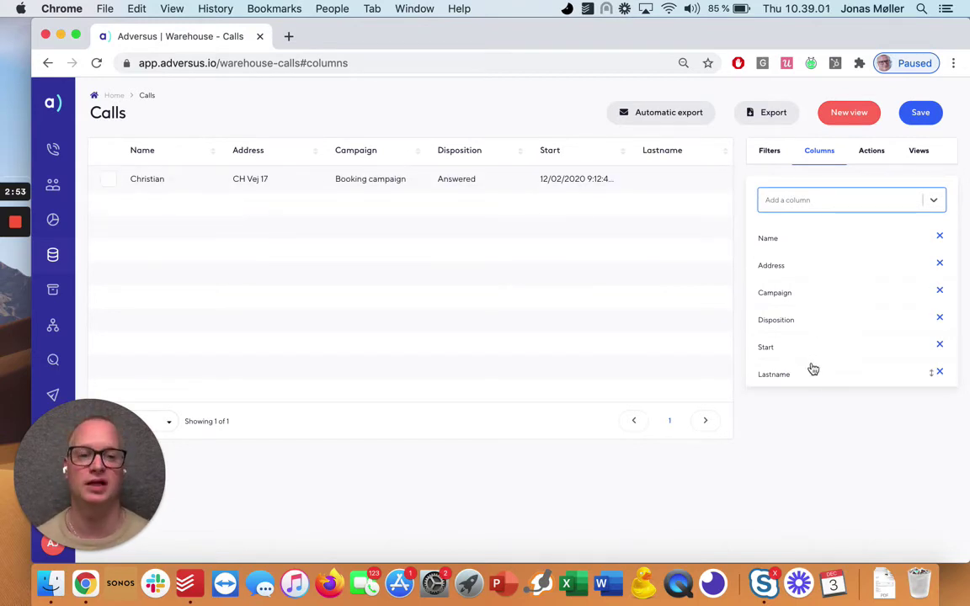
{"action": "left_click_drag", "start_coordinate": [812, 368], "coordinate": [809, 264]}
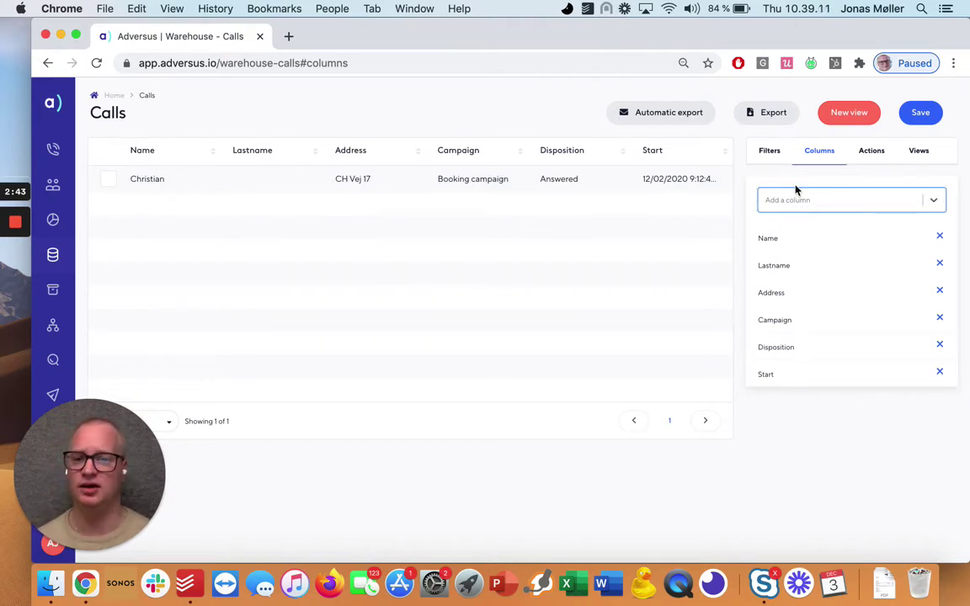
- Display the actions that can be applied to the calls
{"action": "left_click", "coordinate": [874, 153]}
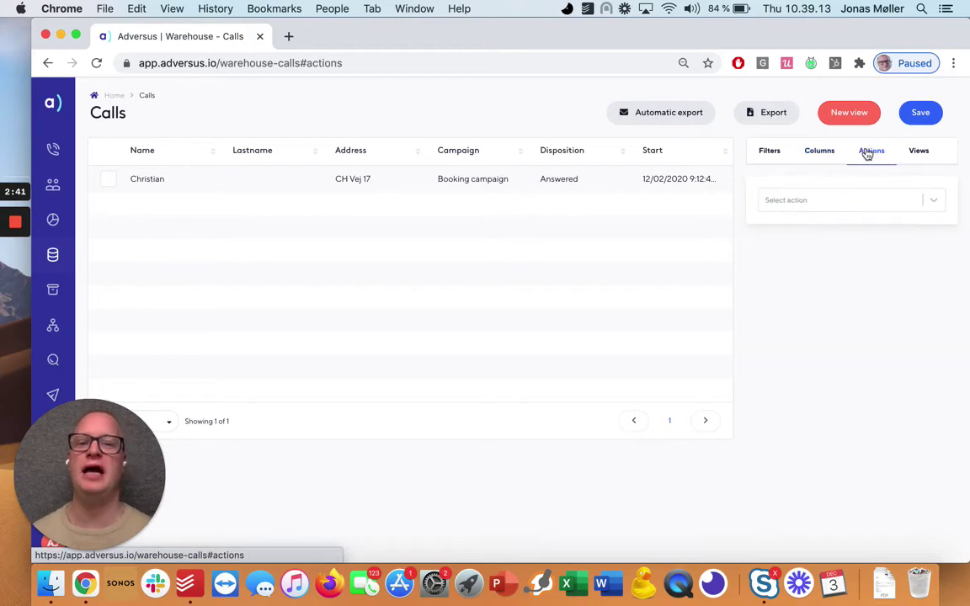
{"action": "left_click", "coordinate": [838, 203]}
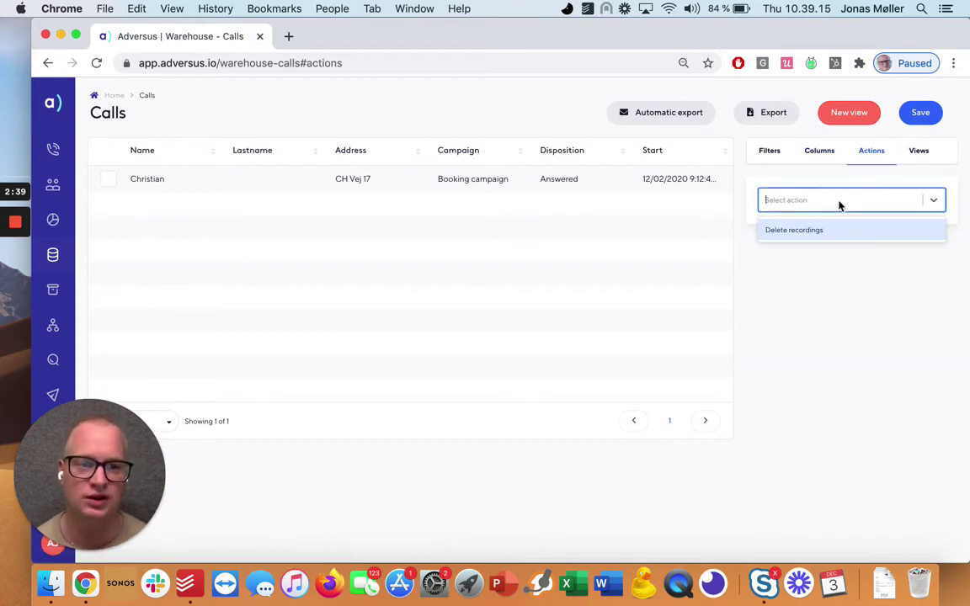